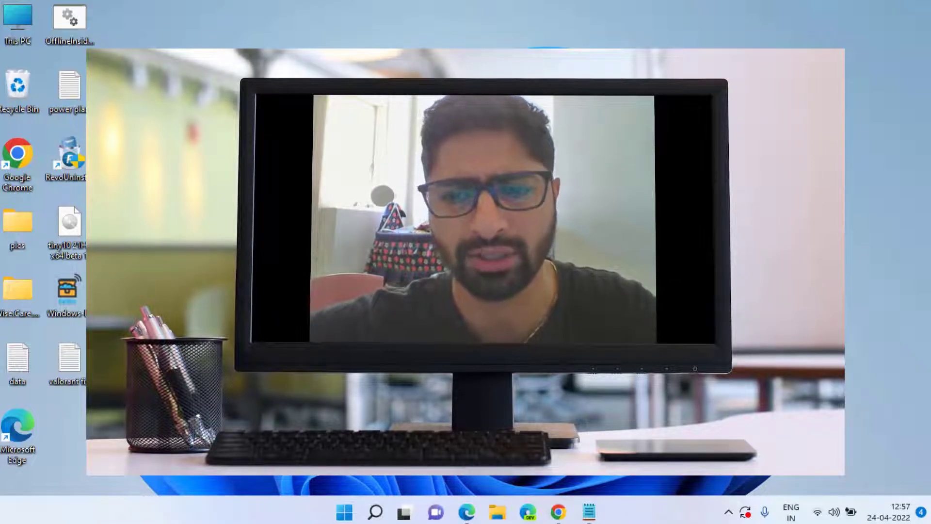
Open System Information via Run with msinfo32 and check BIOS Mode (Legacy) and Secure Boot State (Unsupported)
{"action": "key", "text": "super"}
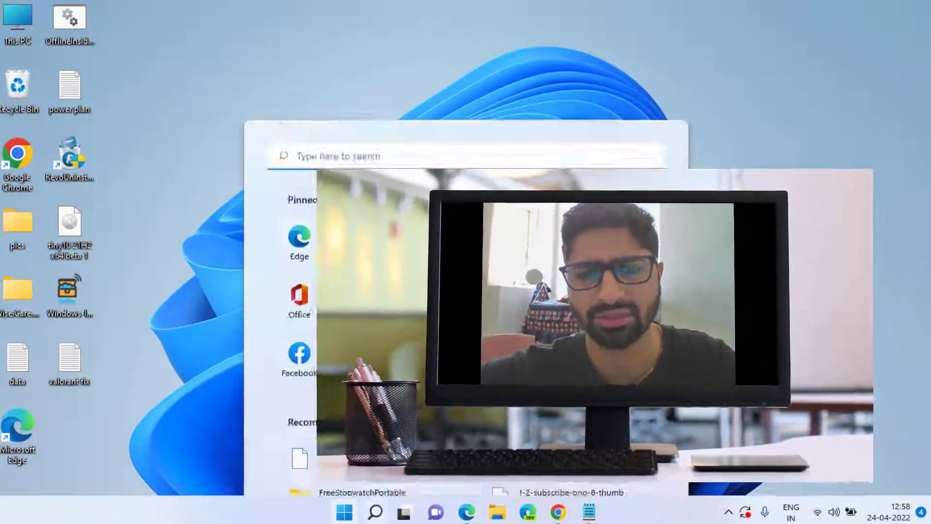
{"action": "type", "text": "run"}
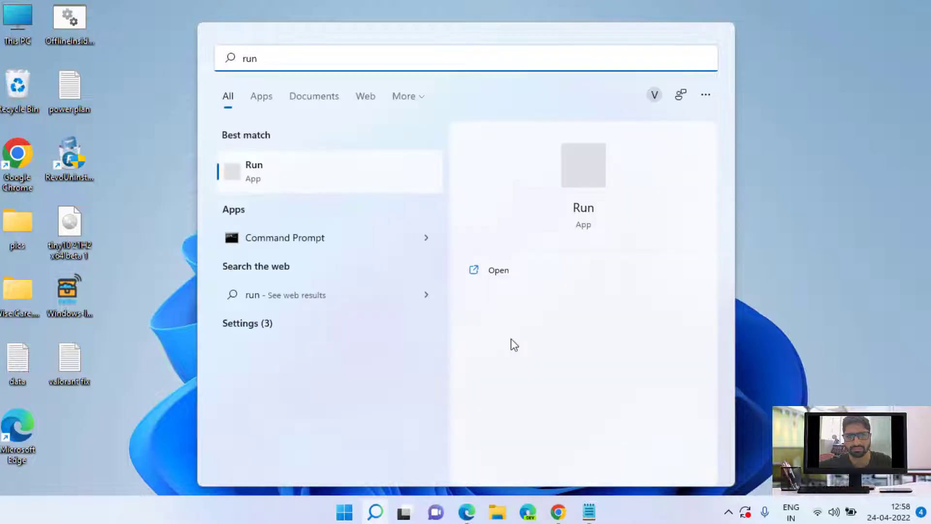
{"action": "key", "text": "Return"}
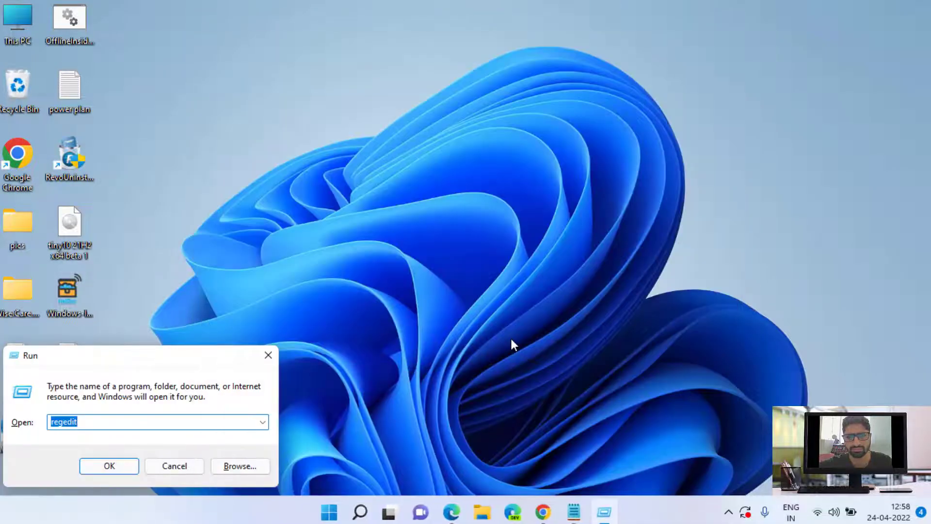
{"action": "type", "text": "msinfo32"}
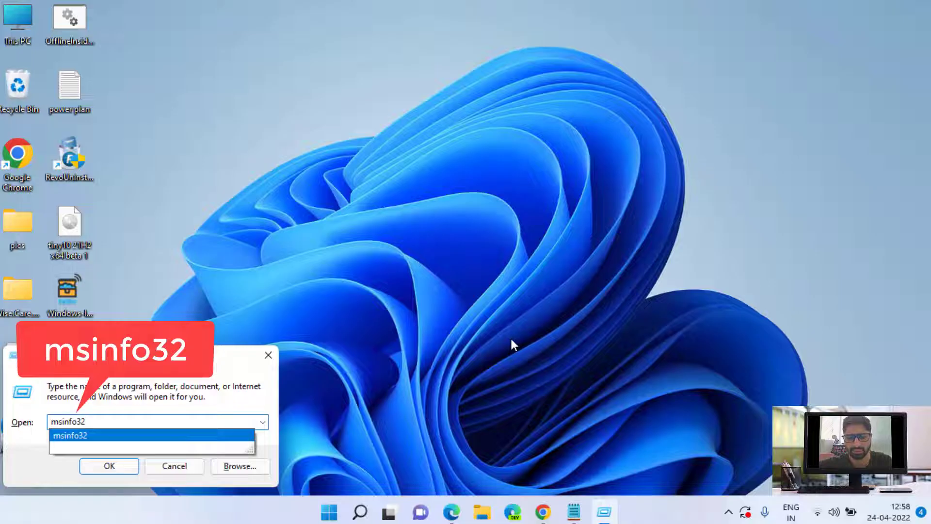
{"action": "key", "text": "Return"}
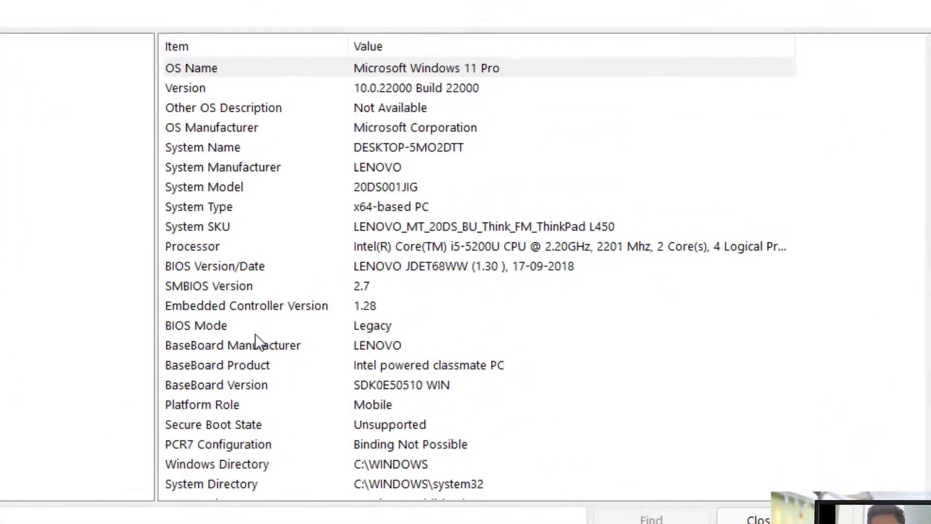
{"action": "left_click", "coordinate": [375, 326]}
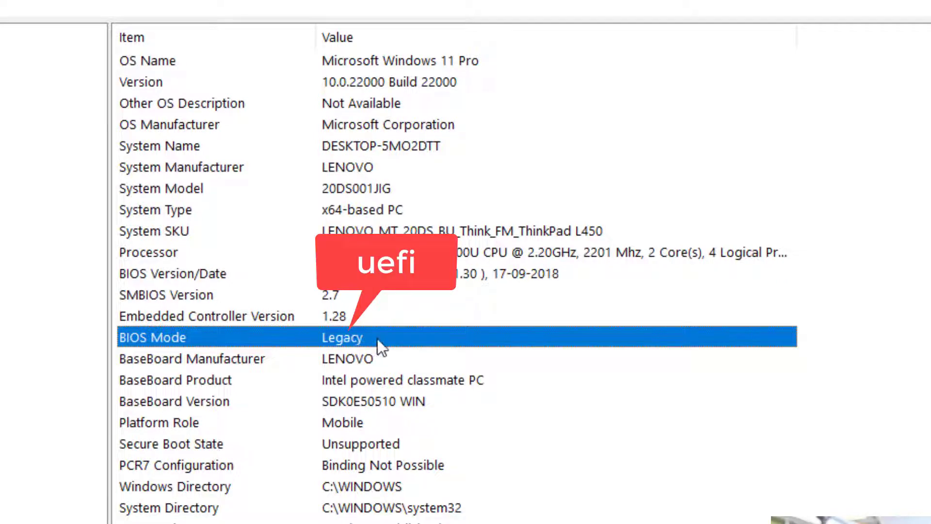
{"action": "scroll", "coordinate": [378, 339], "scroll_direction": "down", "scroll_amount": 4}
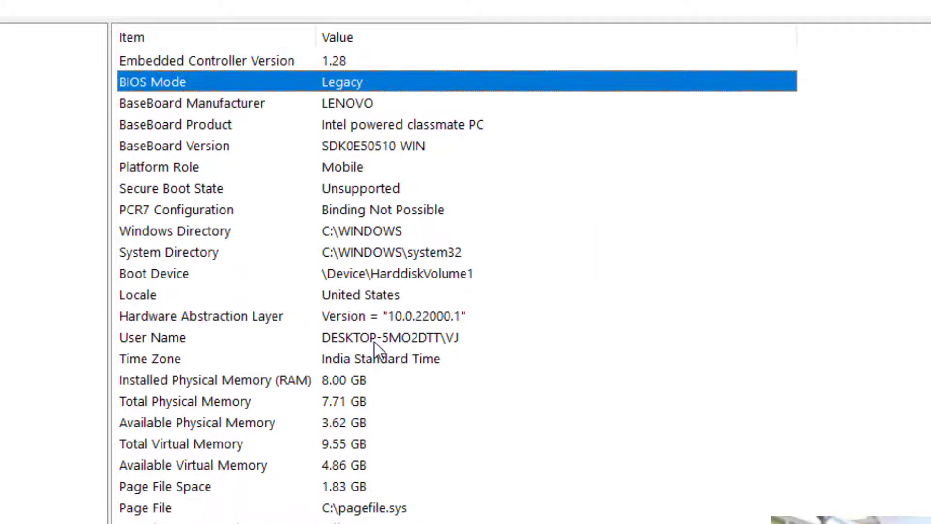
{"action": "left_click", "coordinate": [177, 189]}
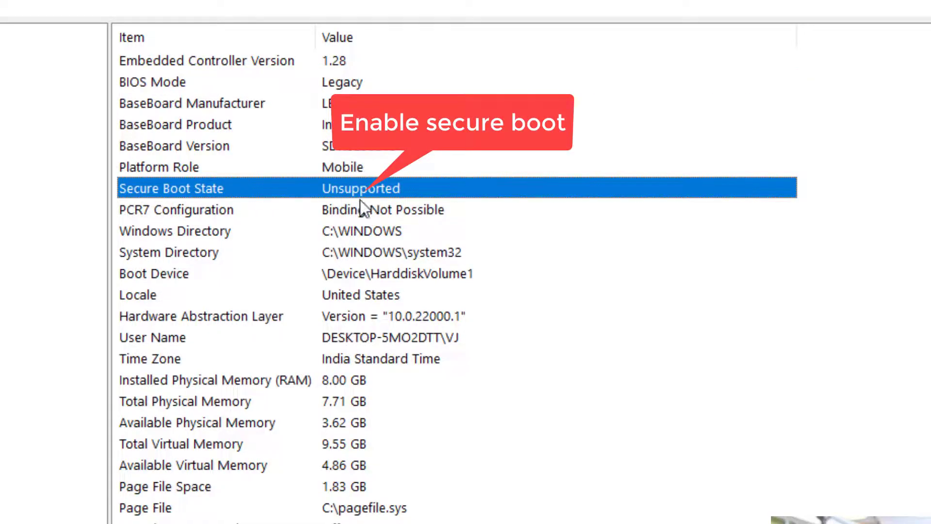
{"action": "scroll", "coordinate": [381, 274], "scroll_direction": "up", "scroll_amount": 4}
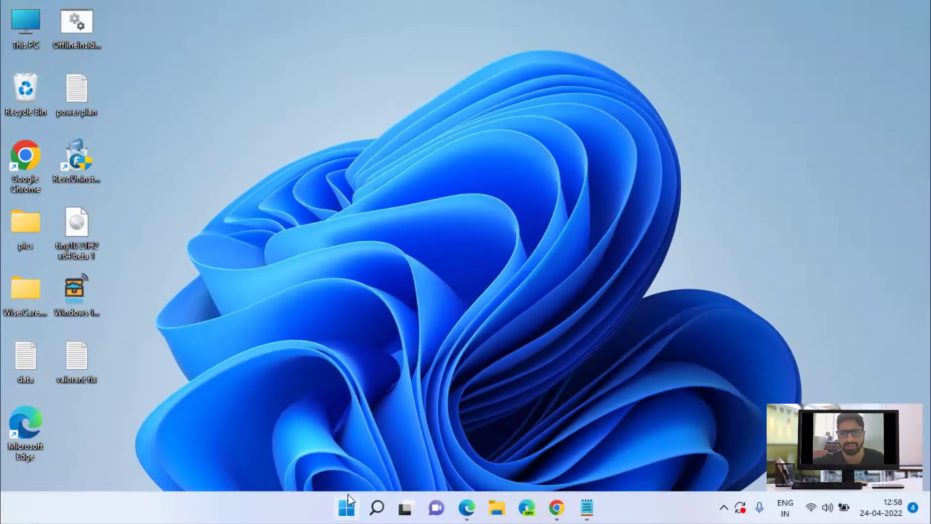
Launch TPM Management through Run with tpm.msc
{"action": "key", "text": "super"}
{"action": "type", "text": "run"}
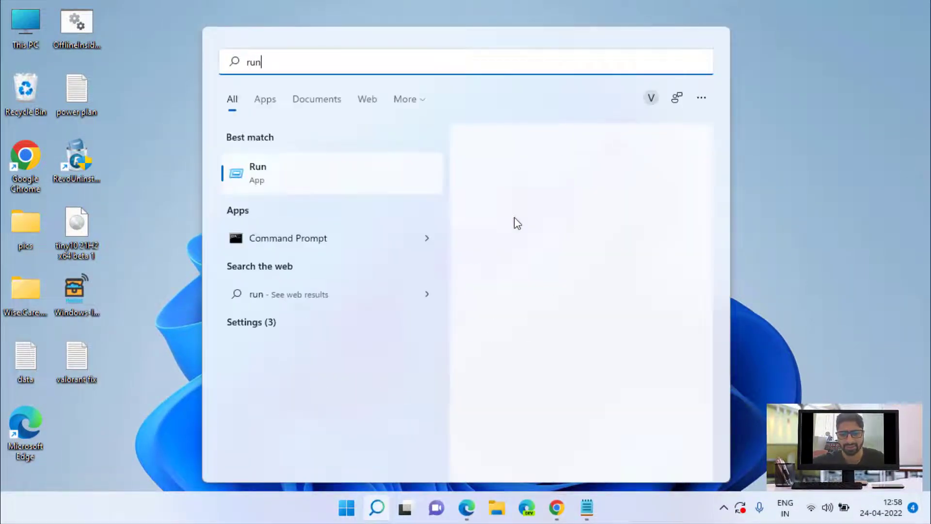
{"action": "key", "text": "Return"}
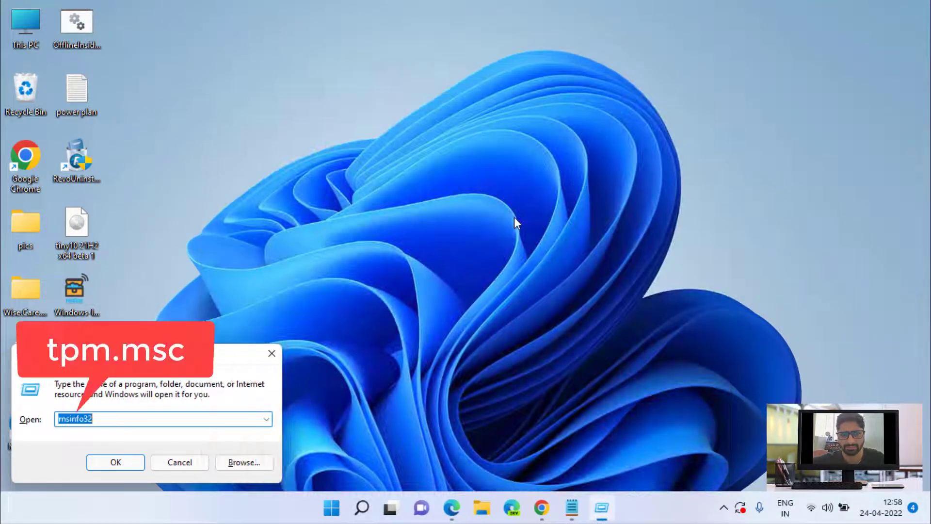
{"action": "type", "text": "tpm.msc"}
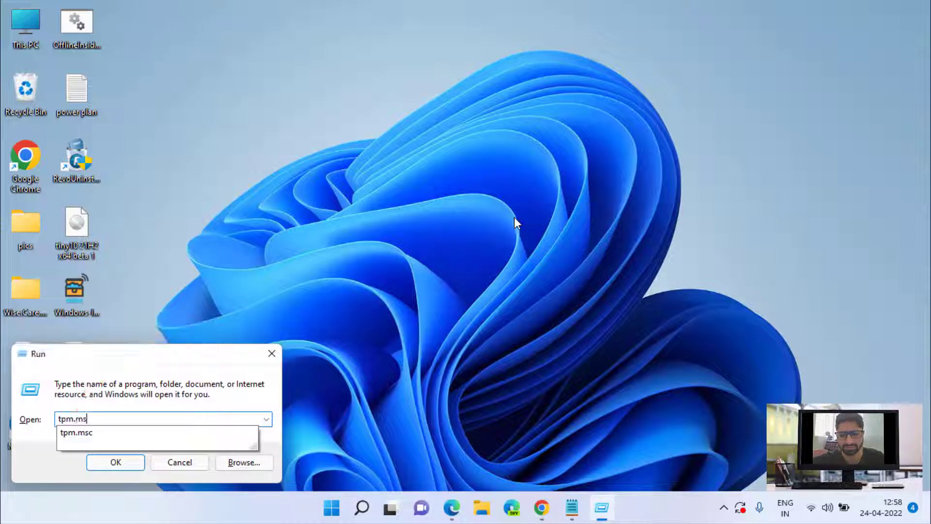
{"action": "key", "text": "Return"}
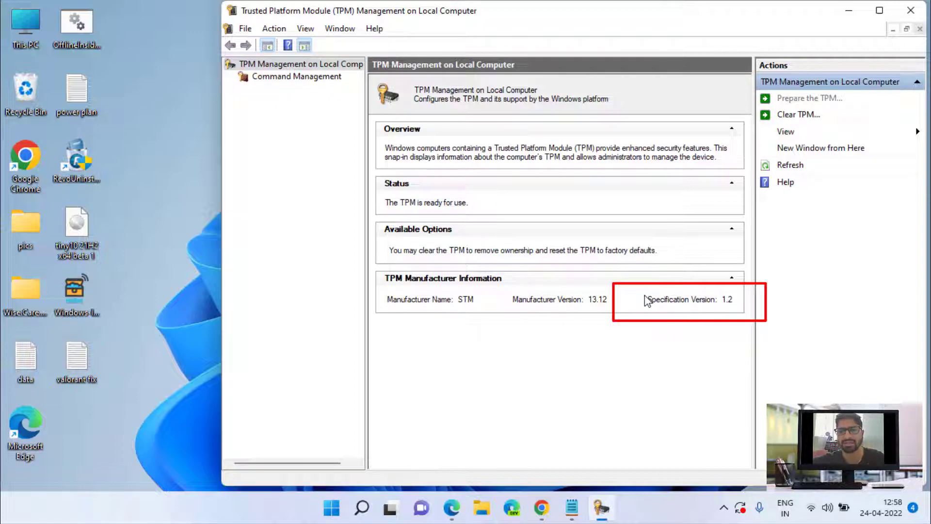
Close TPM Management and minimize the YouTube Studio browser to reveal the desktop
{"action": "left_click", "coordinate": [911, 14]}
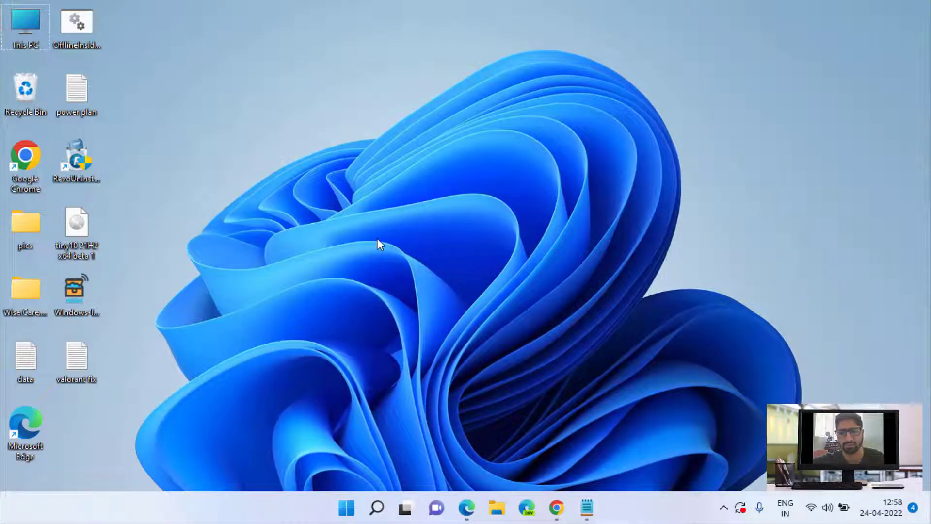
{"action": "left_click", "coordinate": [556, 507]}
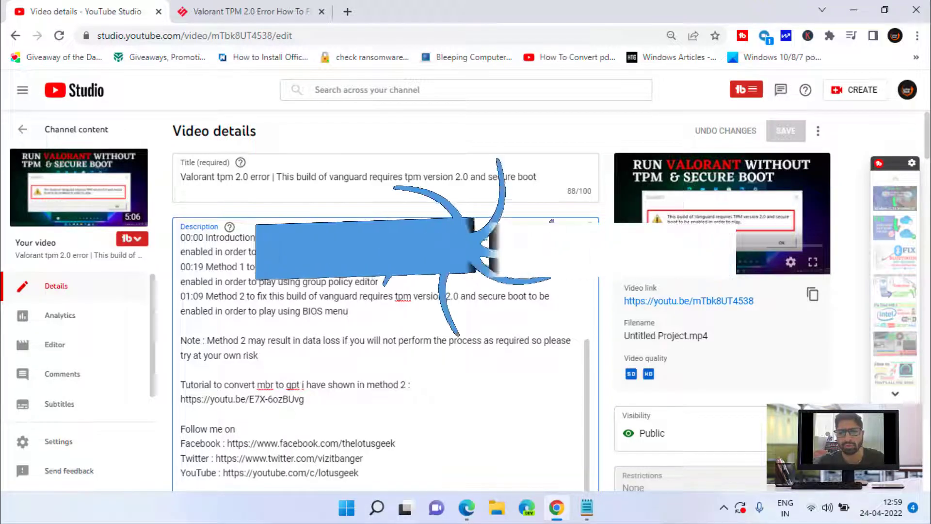
{"action": "left_click", "coordinate": [853, 12]}
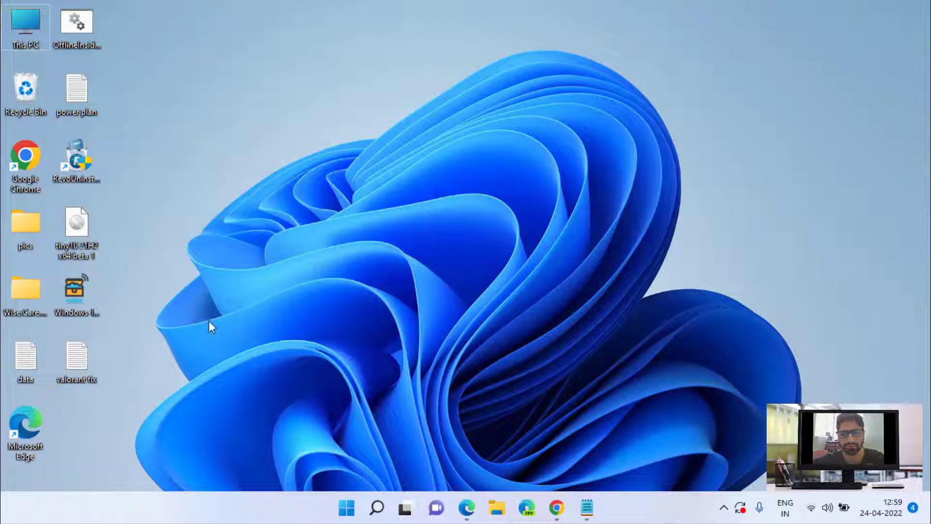
Save the valorant fix script as tpmfix.cmd with type All Files, then close Notepad
{"action": "double_click", "coordinate": [83, 360]}
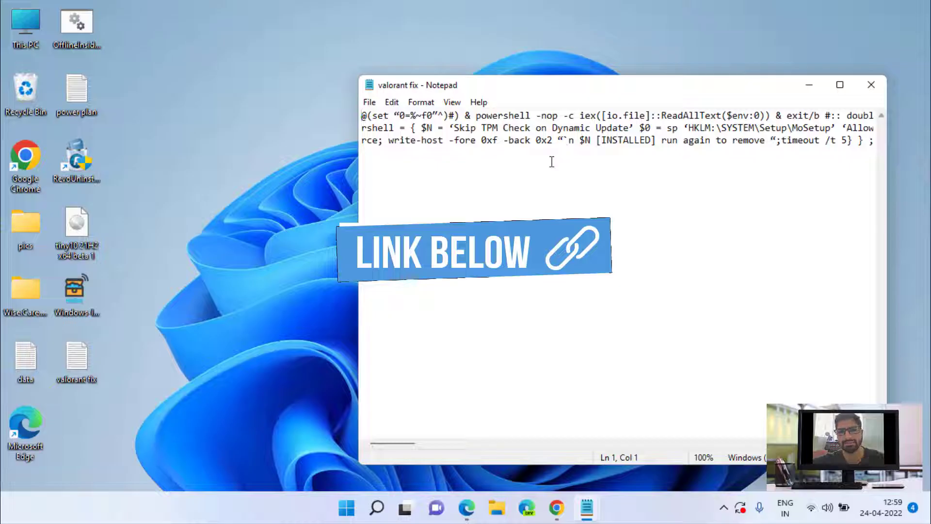
{"action": "left_click", "coordinate": [370, 103]}
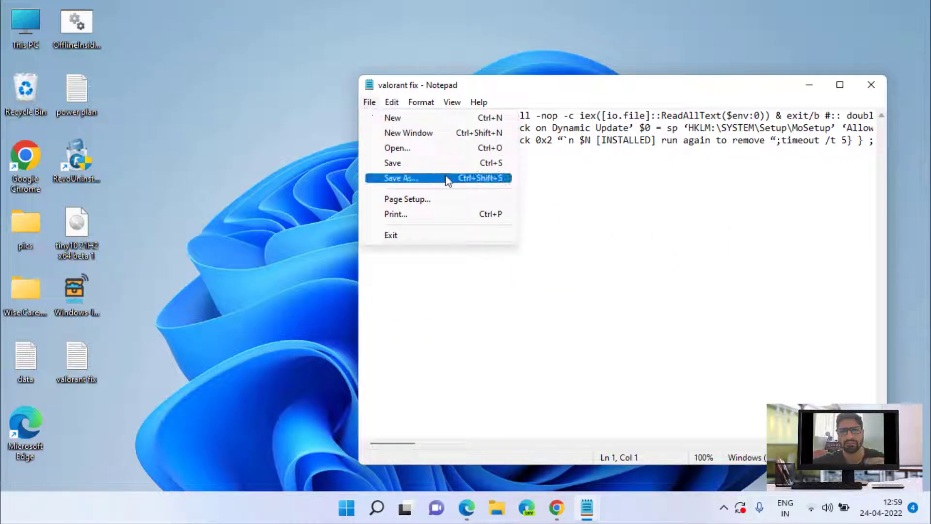
{"action": "left_click", "coordinate": [426, 179]}
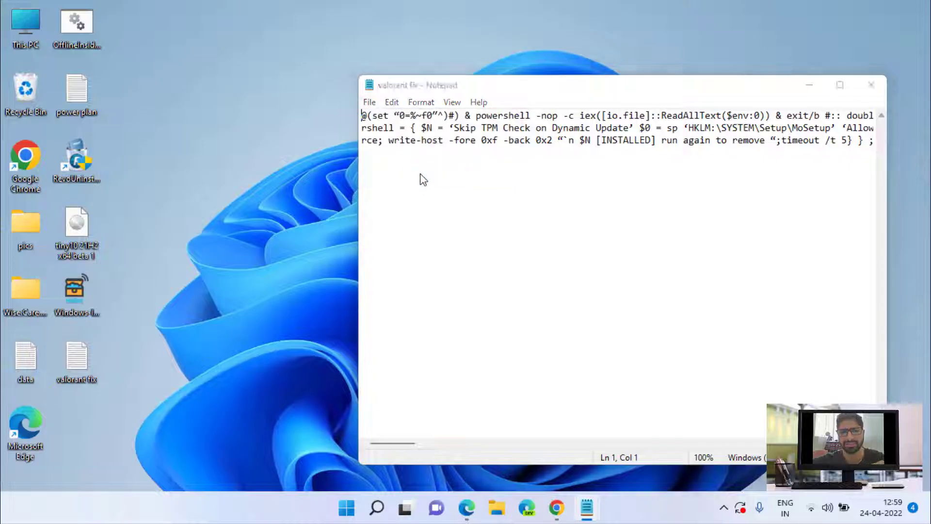
{"action": "left_click", "coordinate": [497, 366]}
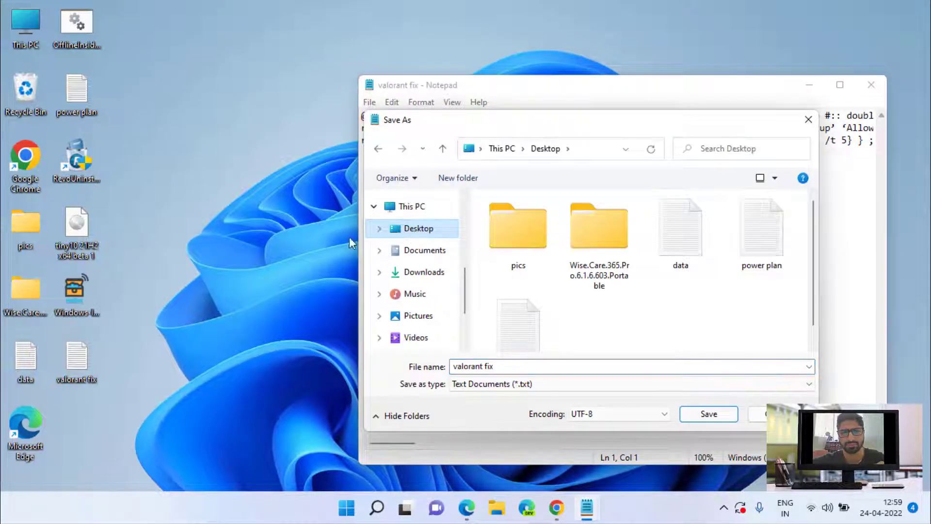
{"action": "key", "text": "ctrl+a"}
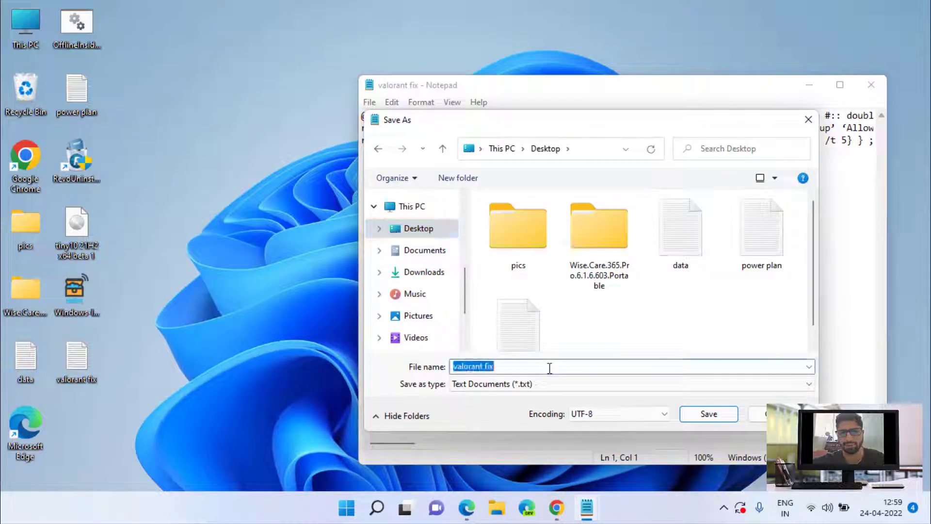
{"action": "type", "text": "tpmfix"}
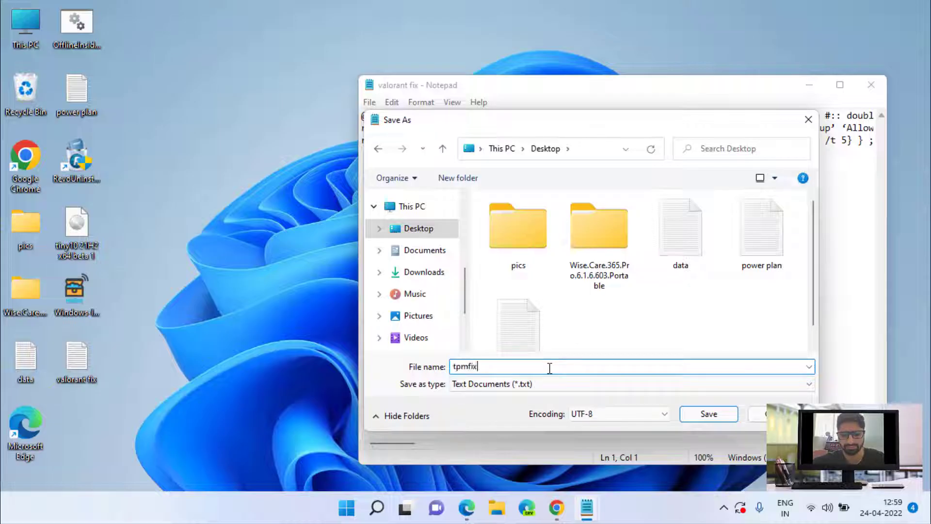
{"action": "type", "text": ".cmd"}
{"action": "left_click", "coordinate": [499, 385]}
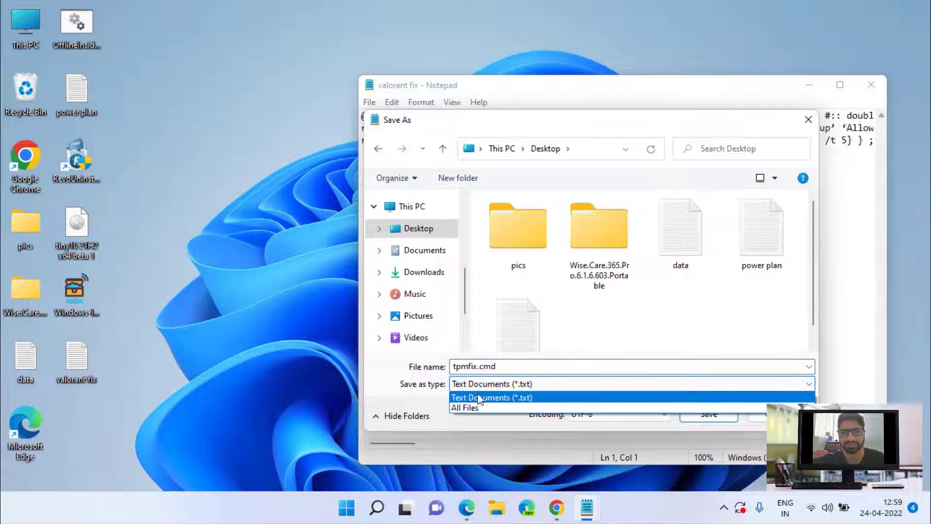
{"action": "left_click", "coordinate": [473, 409]}
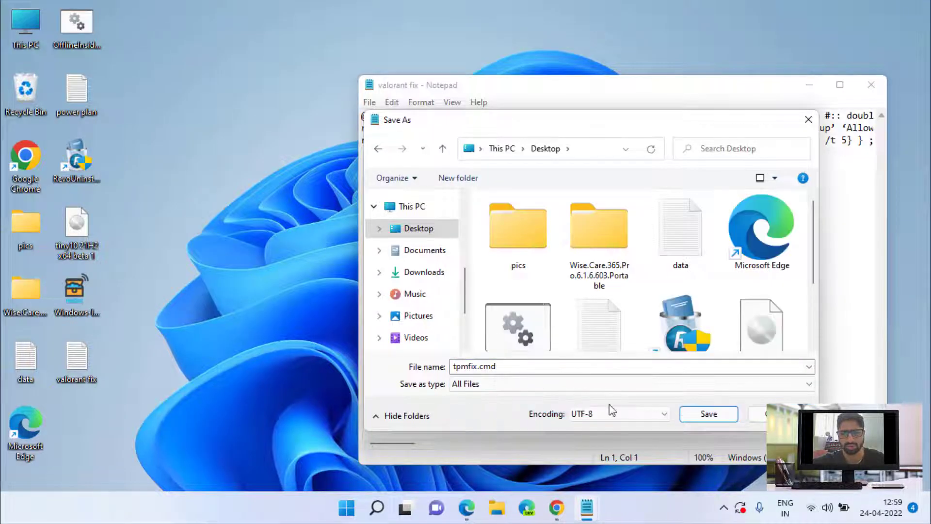
{"action": "left_click", "coordinate": [701, 419]}
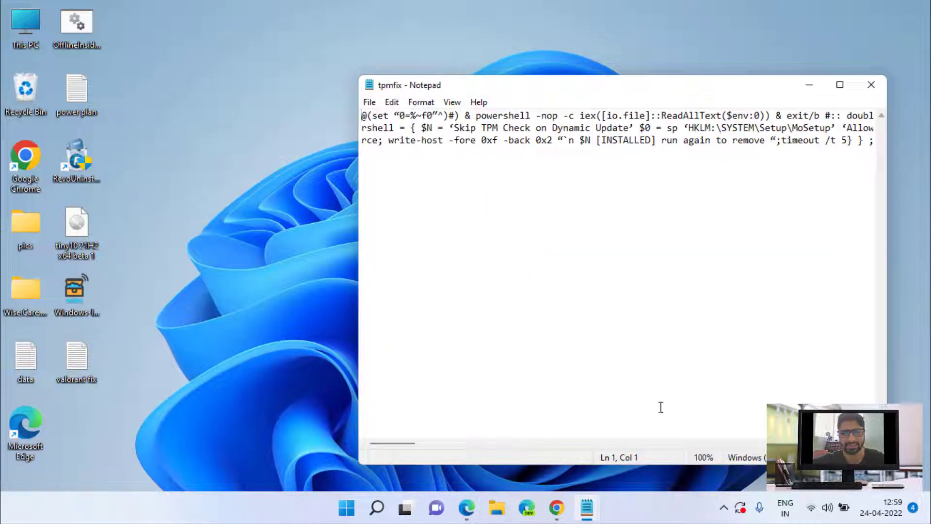
{"action": "left_click", "coordinate": [875, 85]}
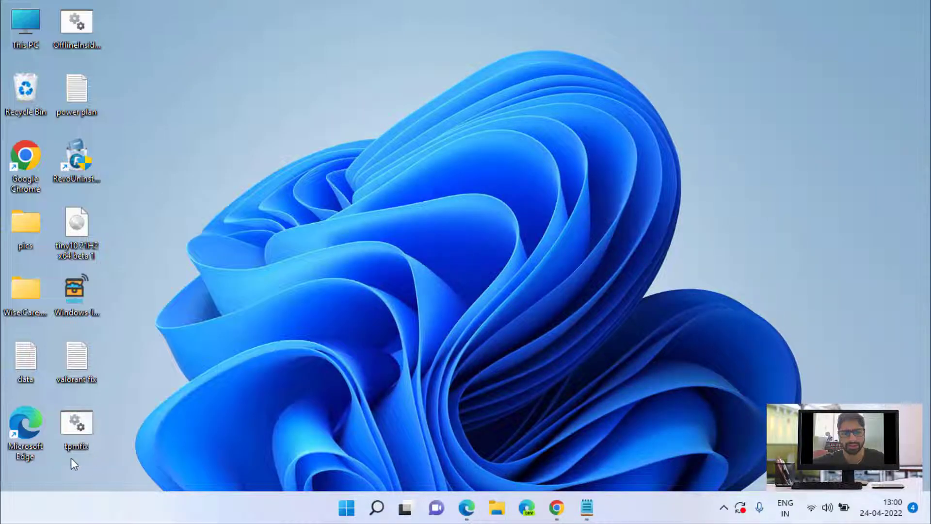
Run the tpmfix desktop script as administrator from its right-click menu
{"action": "right_click", "coordinate": [80, 432]}
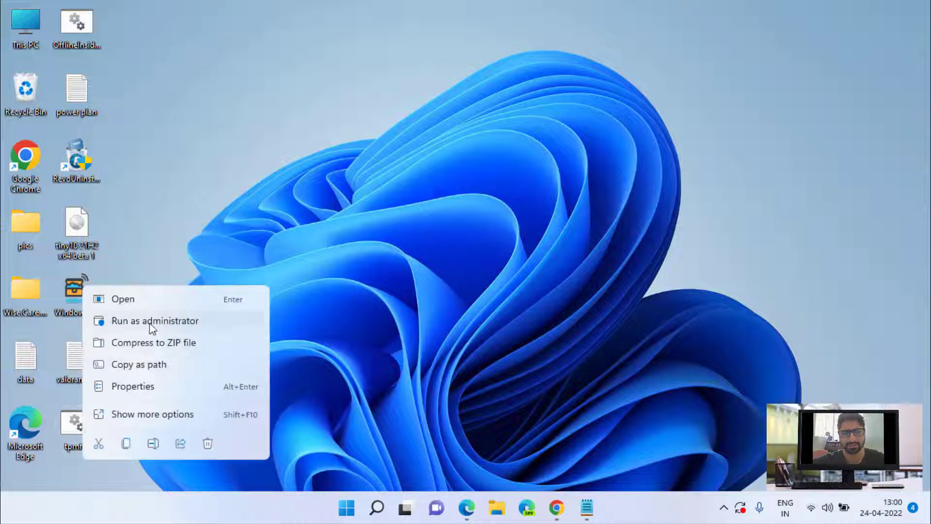
{"action": "left_click", "coordinate": [176, 324]}
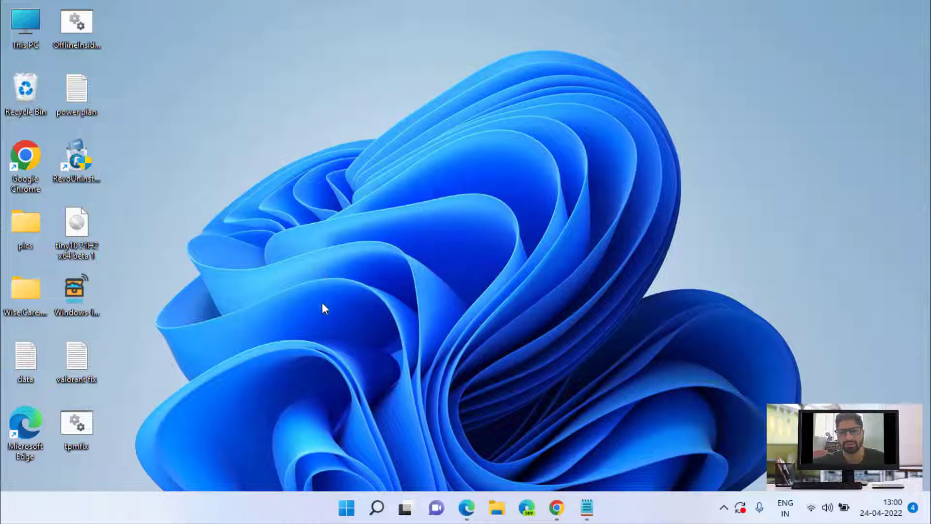
Launch Registry Editor by entering regedit in the Run dialog
{"action": "left_click", "coordinate": [348, 511]}
{"action": "type", "text": "run"}
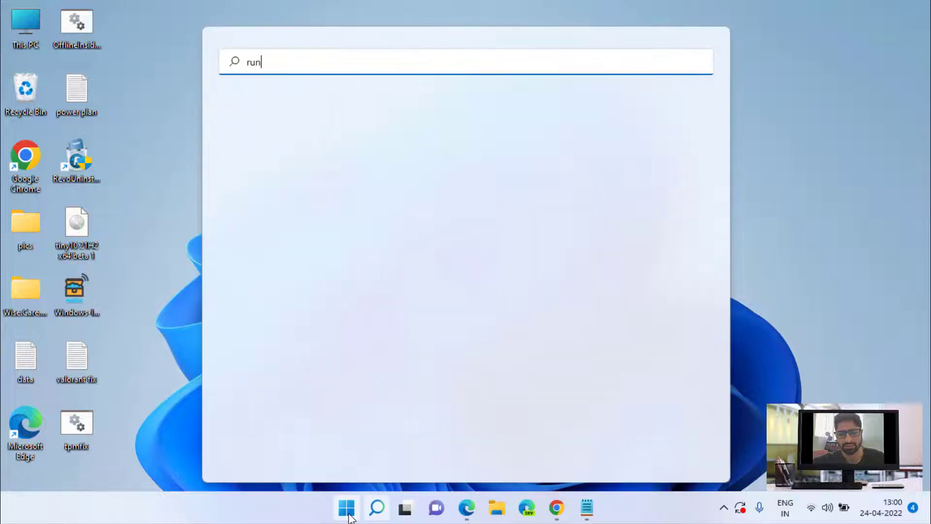
{"action": "key", "text": "Return"}
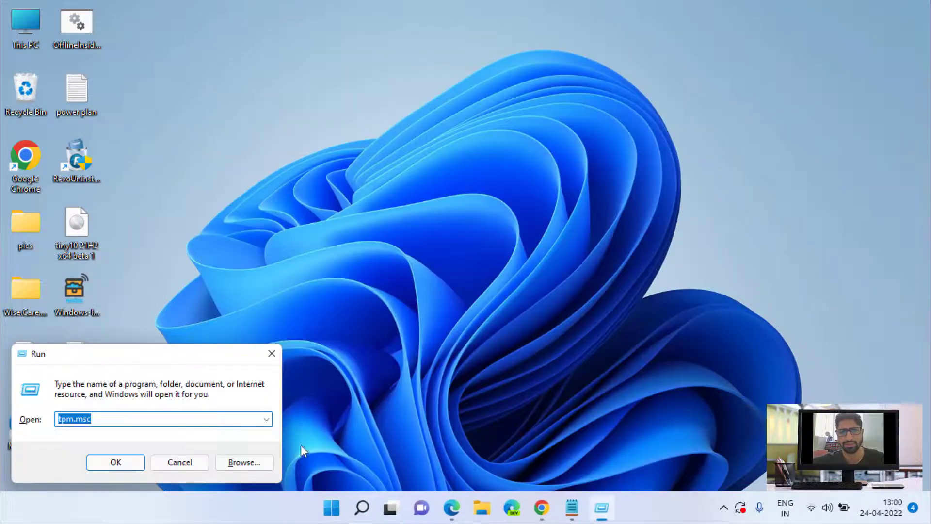
{"action": "type", "text": "regedit"}
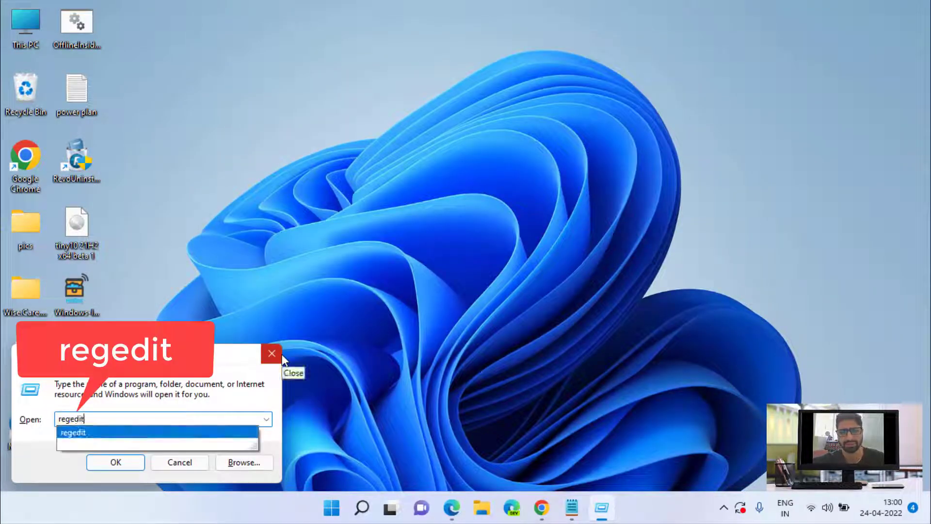
{"action": "left_click", "coordinate": [280, 355]}
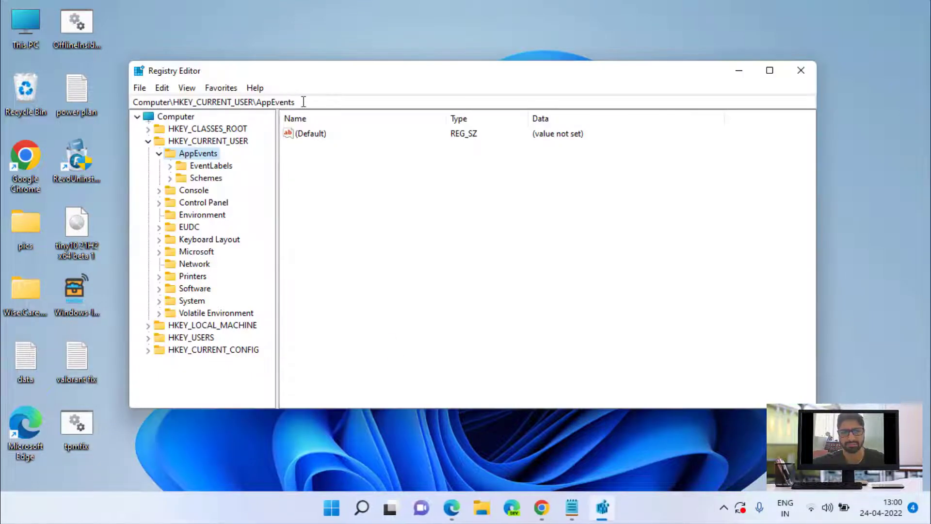
Navigate to HKEY_LOCAL_MACHINE\SYSTEM\Setup\MoSetup using address-bar autocomplete suggestions
{"action": "left_click", "coordinate": [324, 101]}
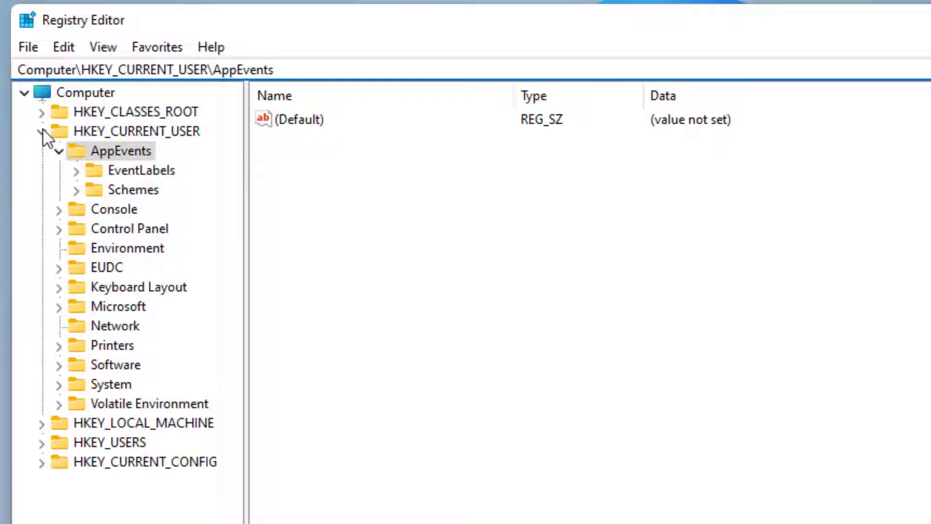
{"action": "left_click", "coordinate": [43, 130]}
{"action": "left_click", "coordinate": [150, 153]}
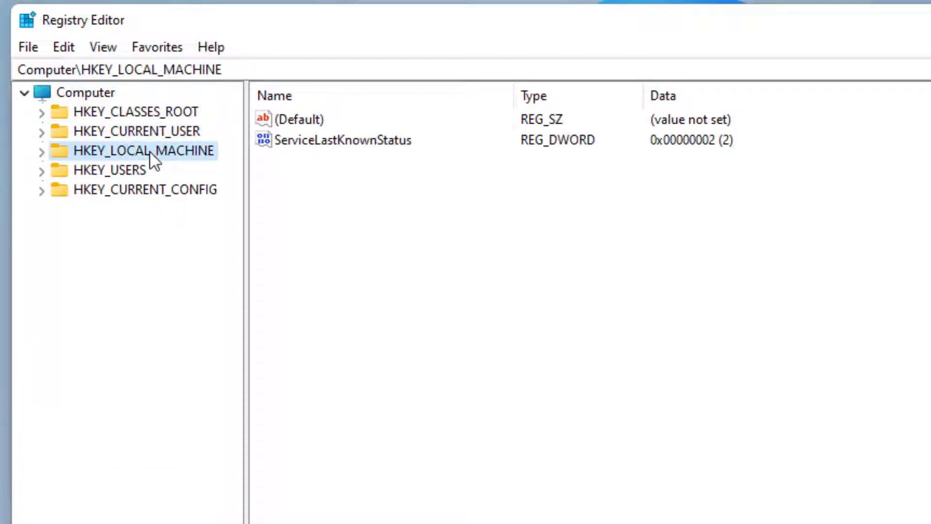
{"action": "left_click", "coordinate": [246, 75]}
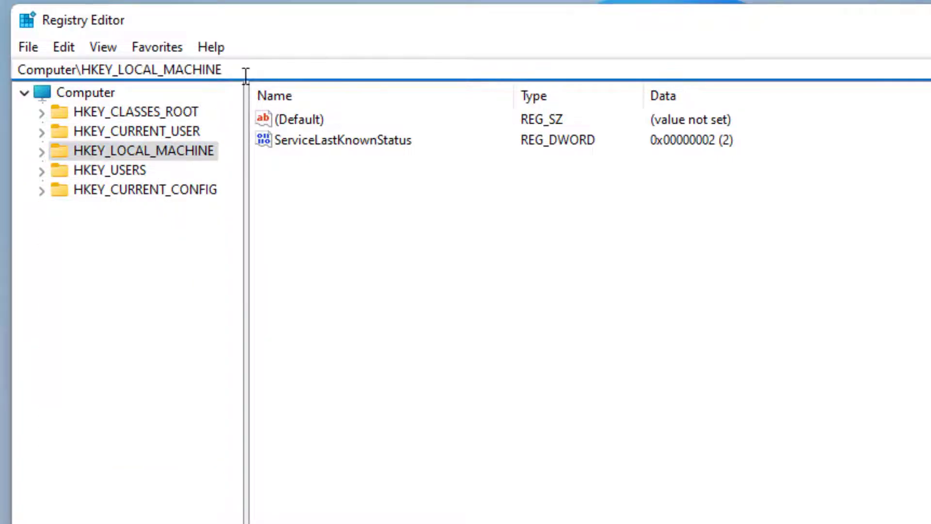
{"action": "type", "text": "\\sAM"}
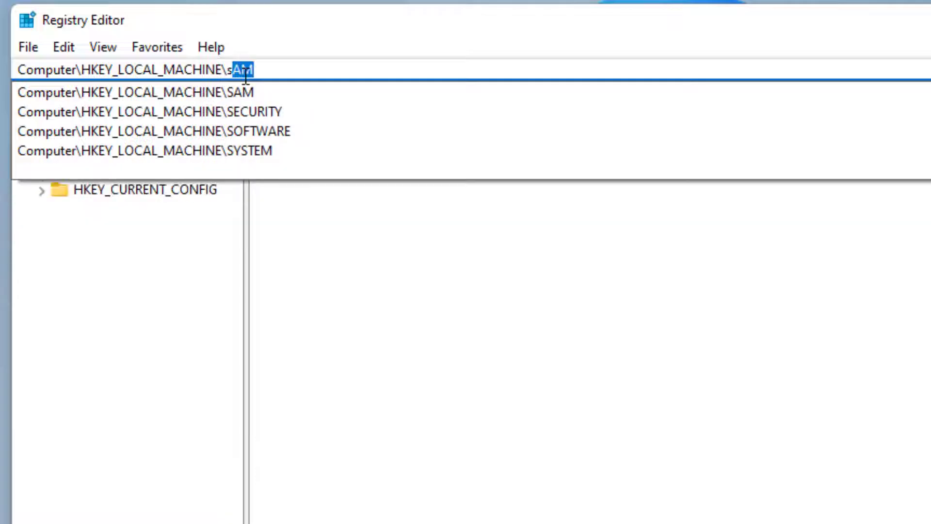
{"action": "key", "text": "Down"}
{"action": "key", "text": "Down"}
{"action": "key", "text": "Down"}
{"action": "key", "text": "Down"}
{"action": "type", "text": "\\s"}
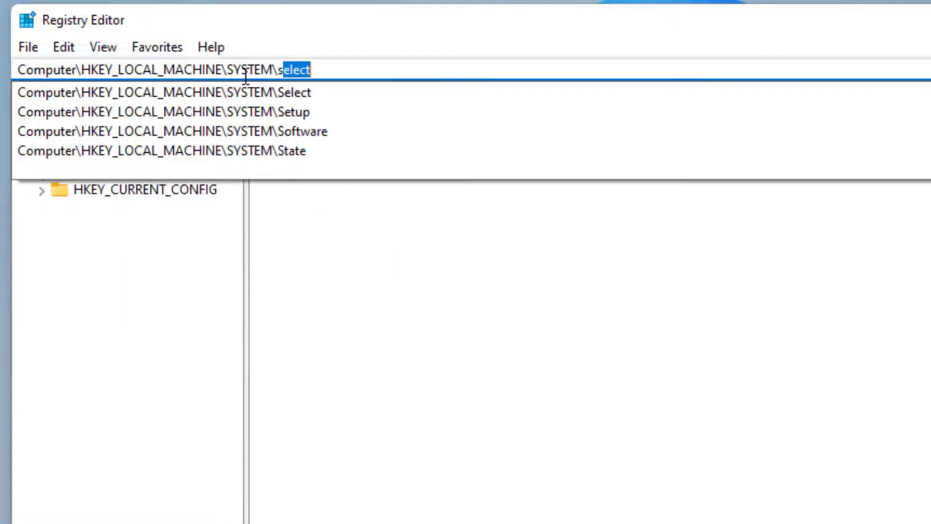
{"action": "key", "text": "Down"}
{"action": "key", "text": "Down"}
{"action": "key", "text": "Down"}
{"action": "key", "text": "Up"}
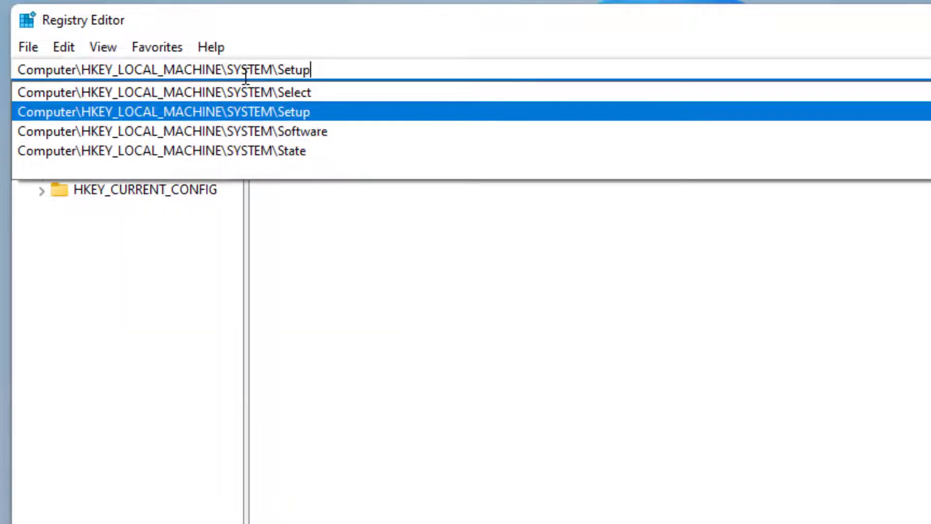
{"action": "type", "text": "\\moSetup"}
{"action": "key", "text": "Down"}
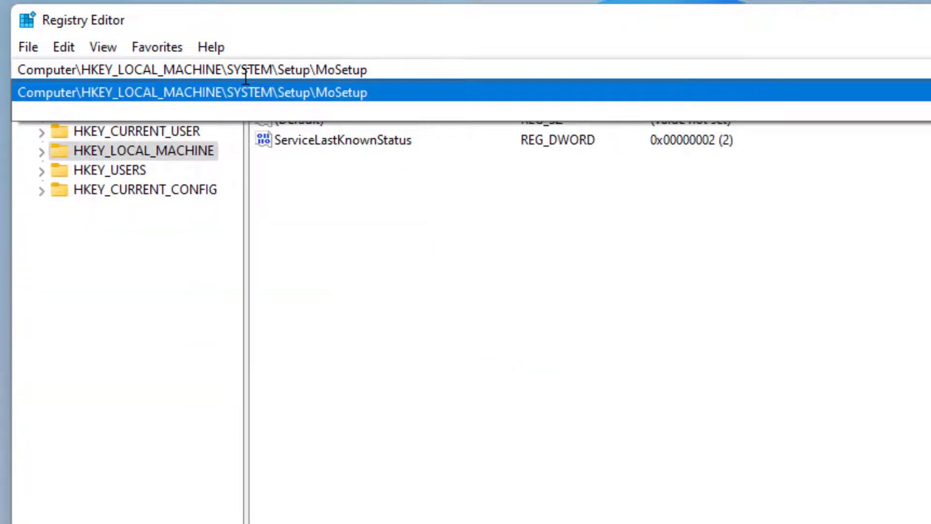
{"action": "key", "text": "Return"}
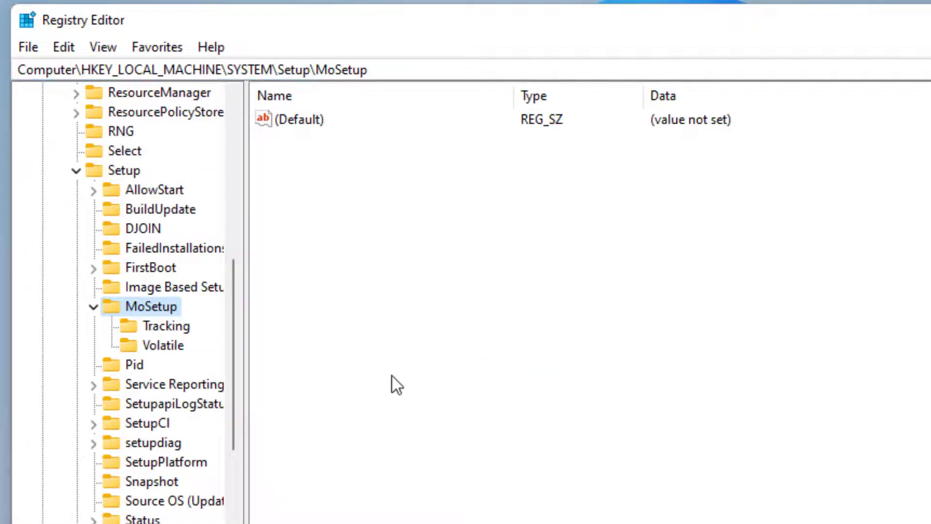
{"action": "left_click", "coordinate": [405, 211]}
Create DWORD (32-bit) value allowupgradeswithunsupportedtpmorcpu with data 1 under MoSetup, then verify it
{"action": "right_click", "coordinate": [364, 198]}
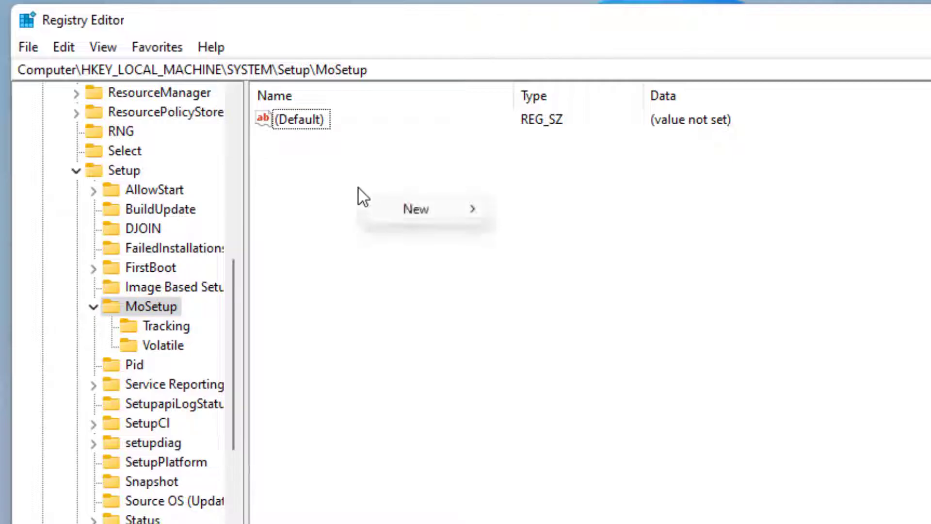
{"action": "mouse_move", "coordinate": [412, 206]}
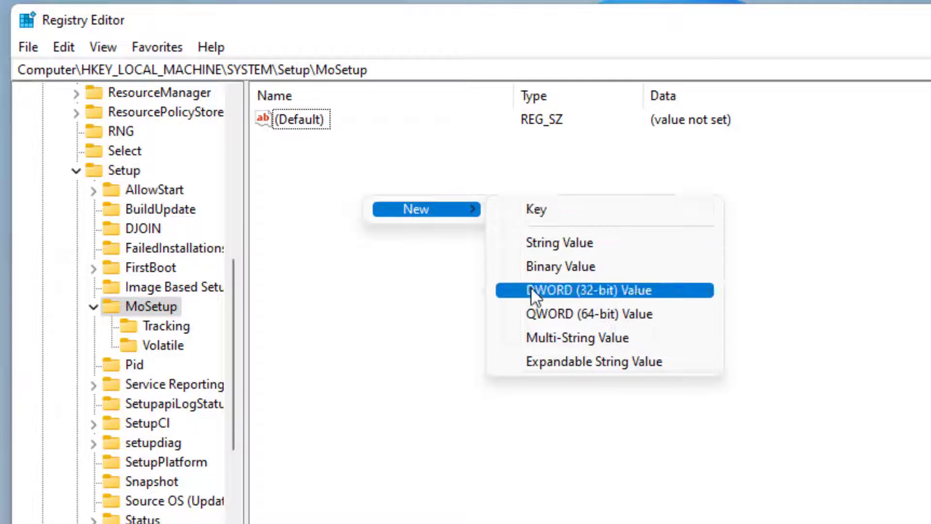
{"action": "left_click", "coordinate": [645, 290]}
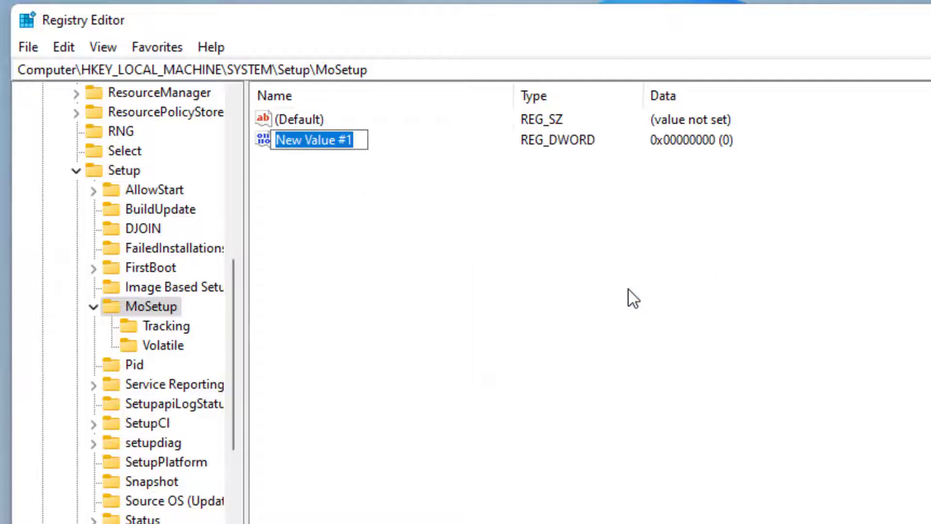
{"action": "type", "text": "a"}
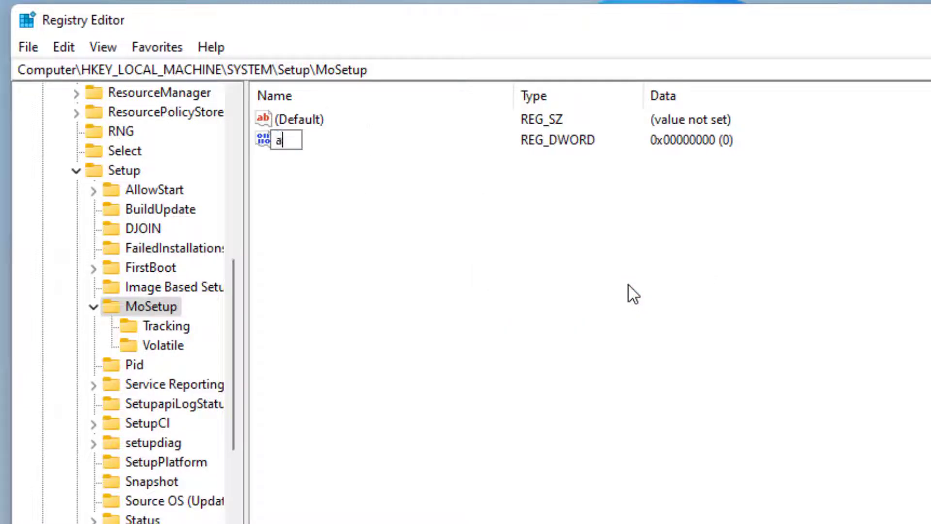
{"action": "type", "text": "llowupgradeswithunsupportedtpmorcpu"}
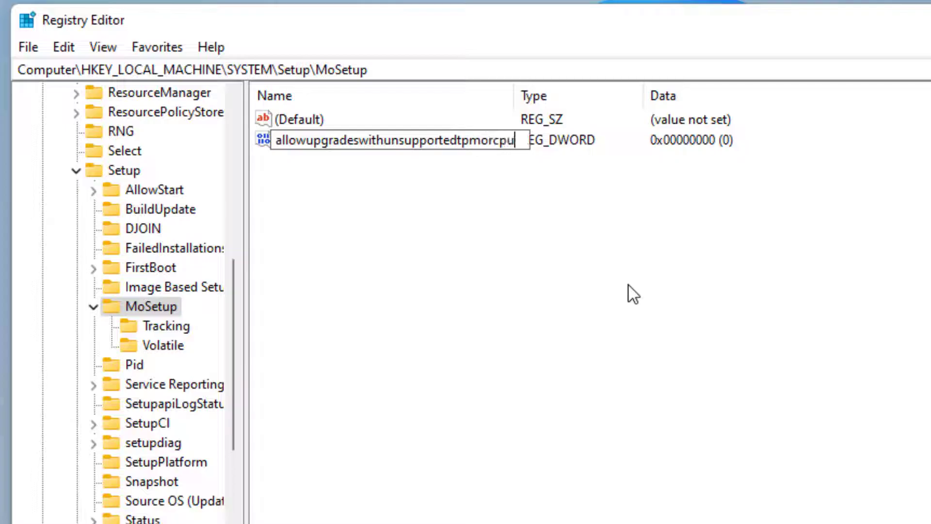
{"action": "key", "text": "Return"}
{"action": "key", "text": "Return"}
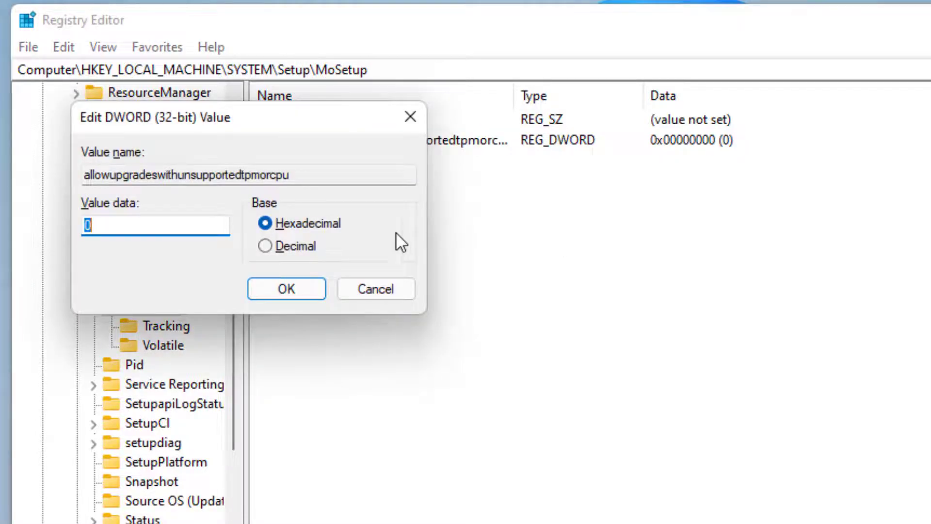
{"action": "type", "text": "1"}
{"action": "left_click", "coordinate": [283, 286]}
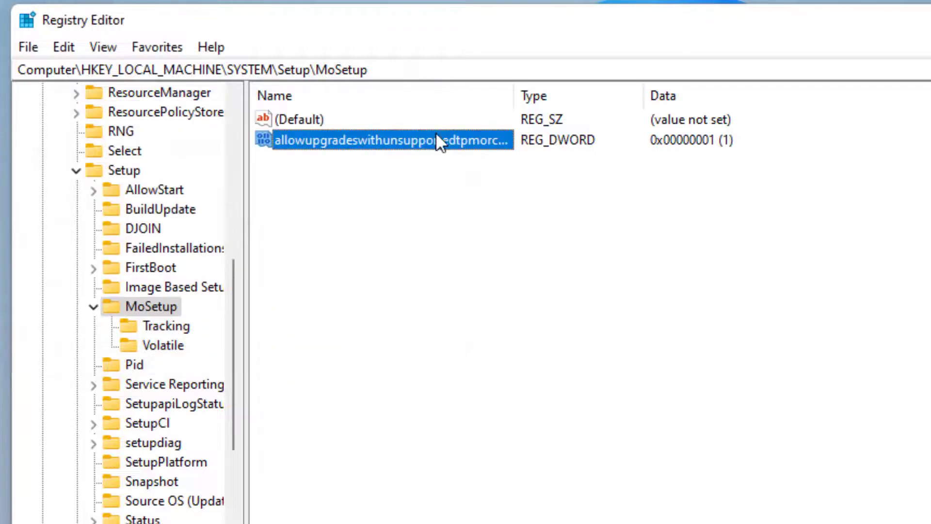
{"action": "left_click_drag", "start_coordinate": [515, 98], "coordinate": [615, 100]}
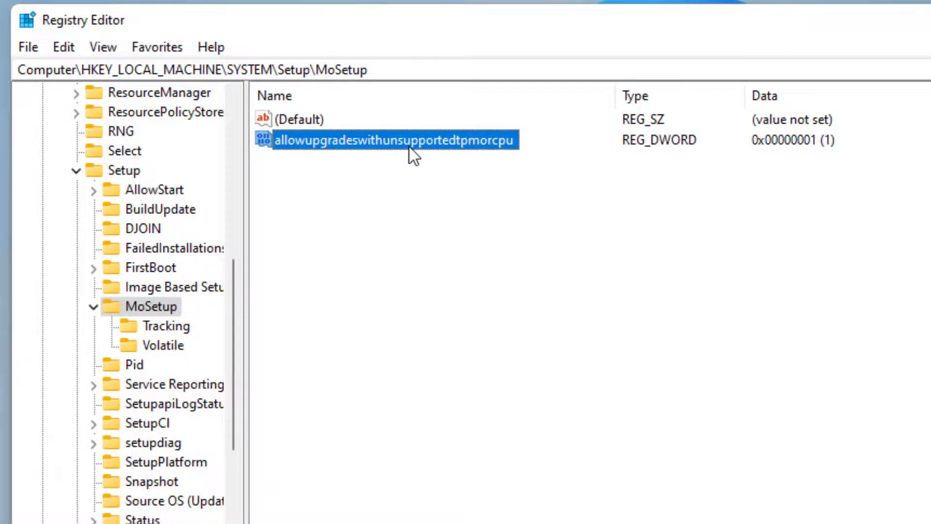
{"action": "double_click", "coordinate": [465, 144]}
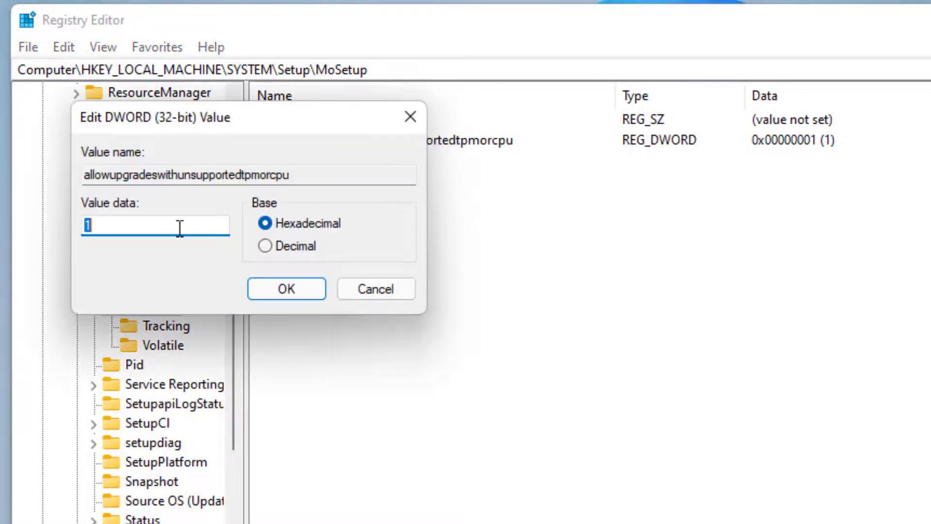
Dismiss the value dialog with data left at 1 and close Registry Editor
{"action": "left_click", "coordinate": [274, 288]}
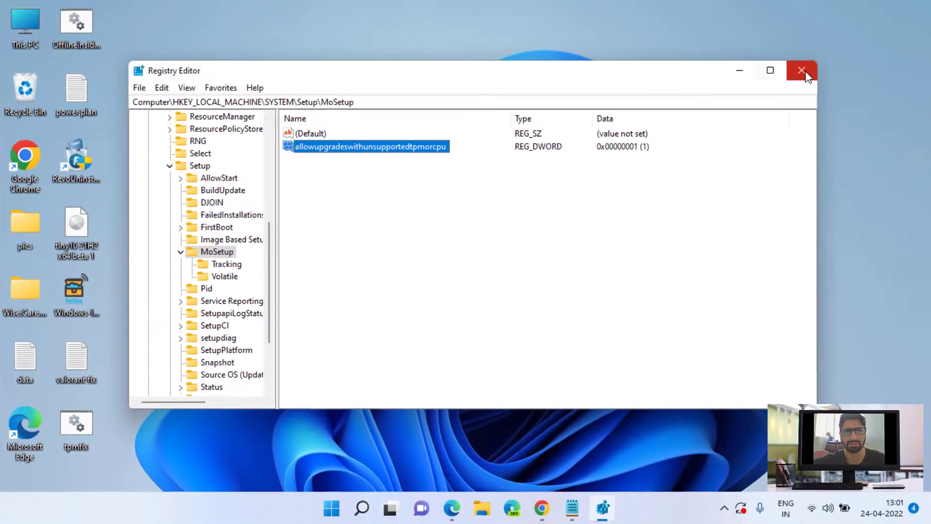
{"action": "left_click", "coordinate": [801, 71]}
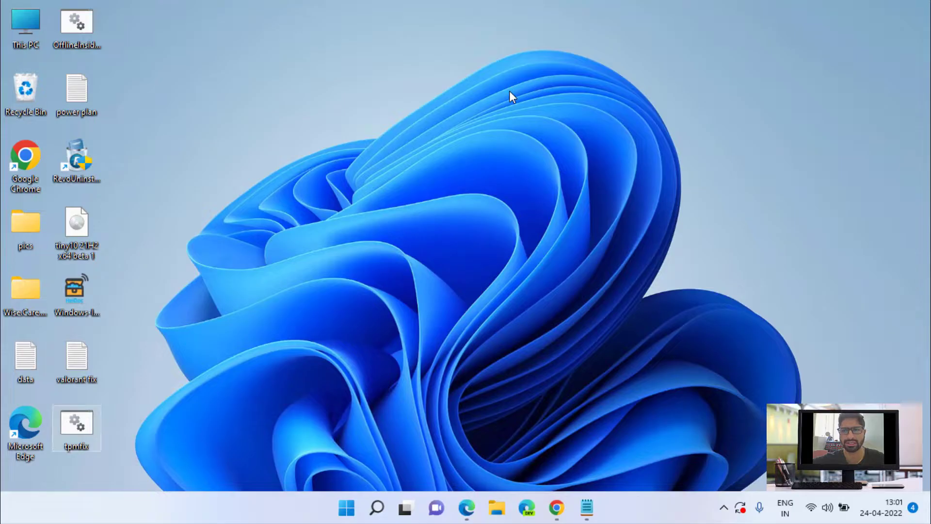